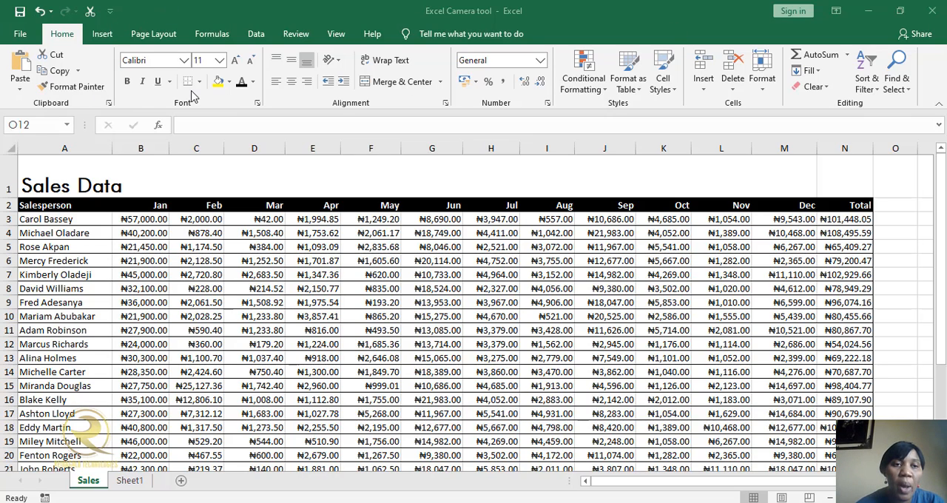
Add the Camera command from All Commands to the Quick Access Toolbar for all documents.
{"action": "left_click", "coordinate": [110, 11]}
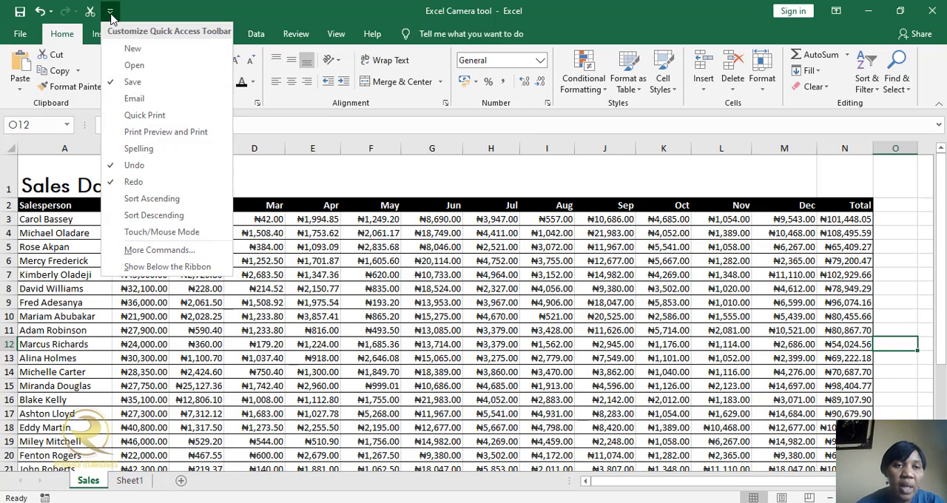
{"action": "left_click", "coordinate": [190, 256]}
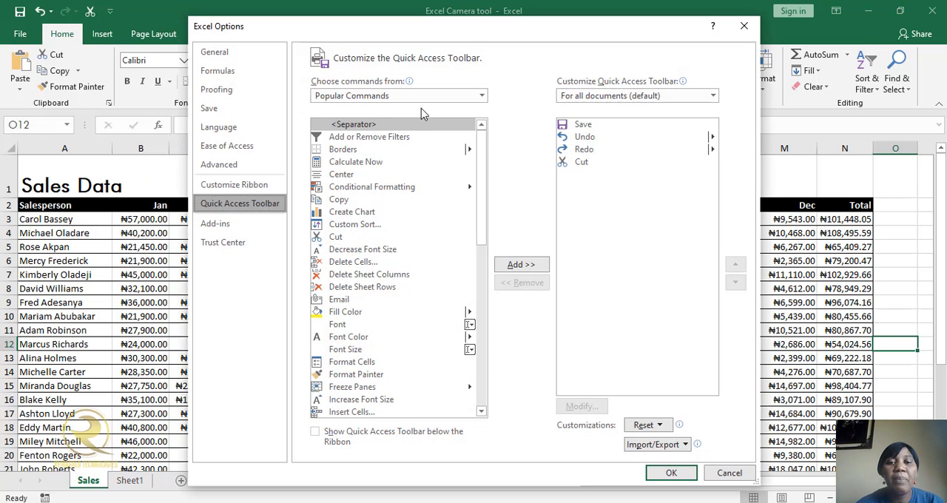
{"action": "left_click", "coordinate": [480, 96]}
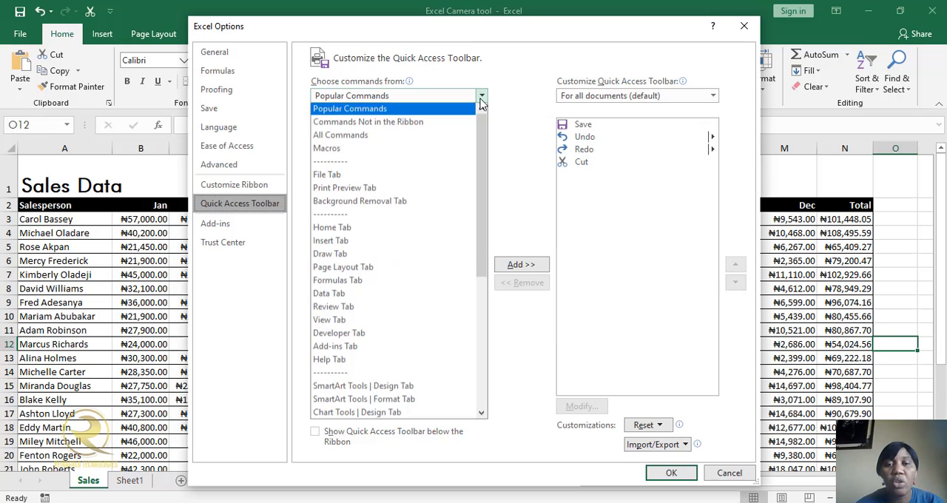
{"action": "left_click", "coordinate": [397, 141]}
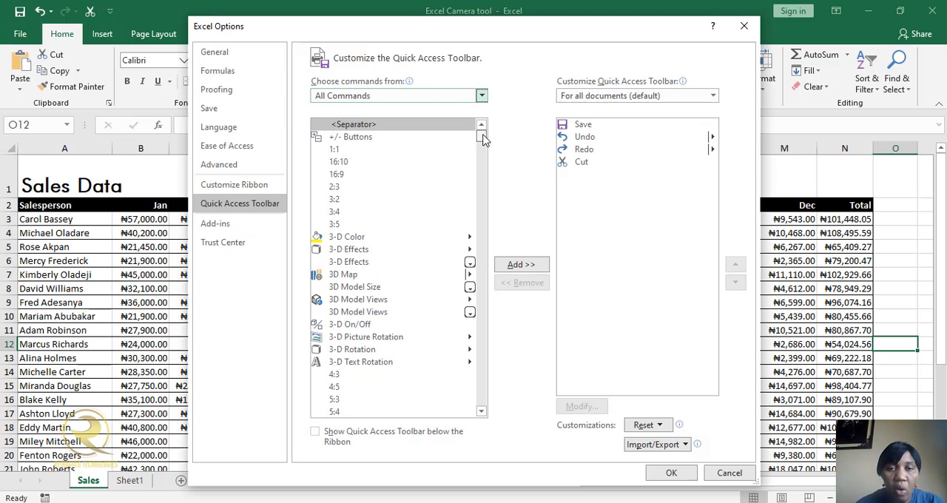
{"action": "left_click_drag", "start_coordinate": [482, 139], "coordinate": [482, 167]}
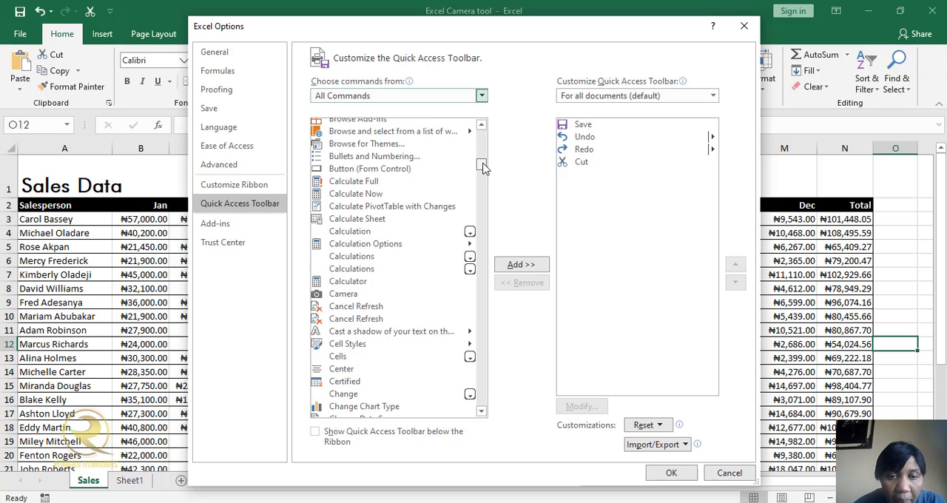
{"action": "left_click", "coordinate": [342, 294]}
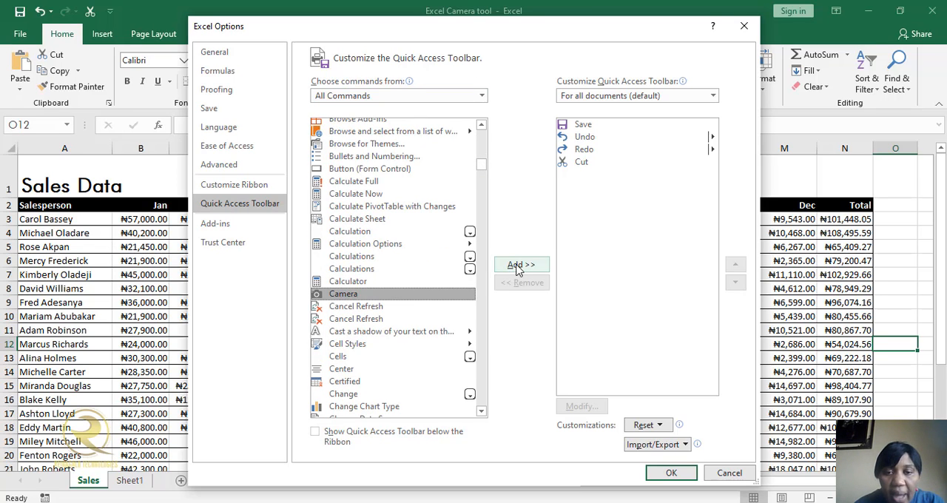
{"action": "left_click", "coordinate": [518, 264]}
{"action": "left_click", "coordinate": [671, 473]}
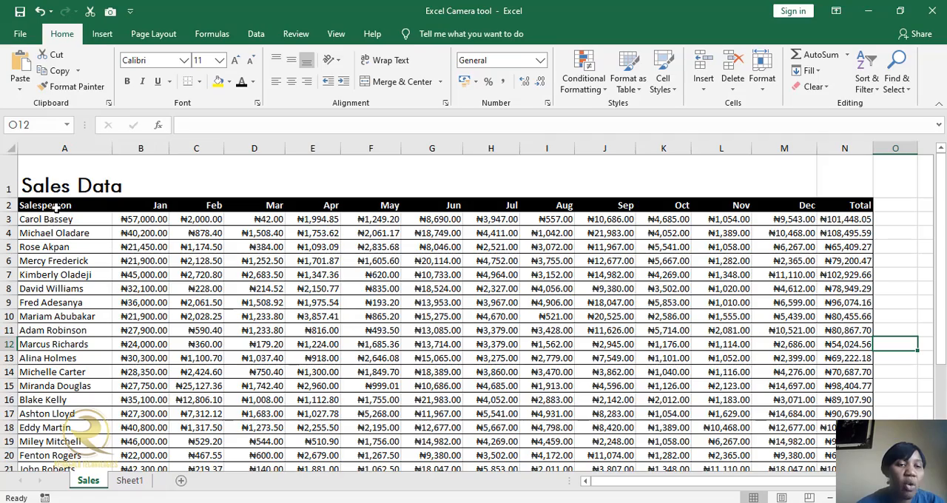
Capture the Salesperson column A2:A32 with the Camera tool and place the linked picture on Sheet1, starting near cell A1.
{"action": "left_click_drag", "start_coordinate": [59, 205], "coordinate": [75, 440]}
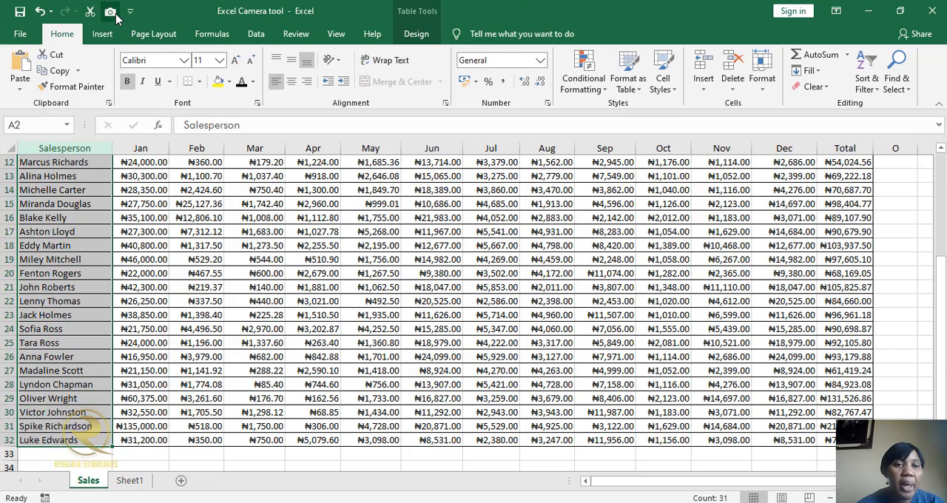
{"action": "left_click", "coordinate": [110, 11]}
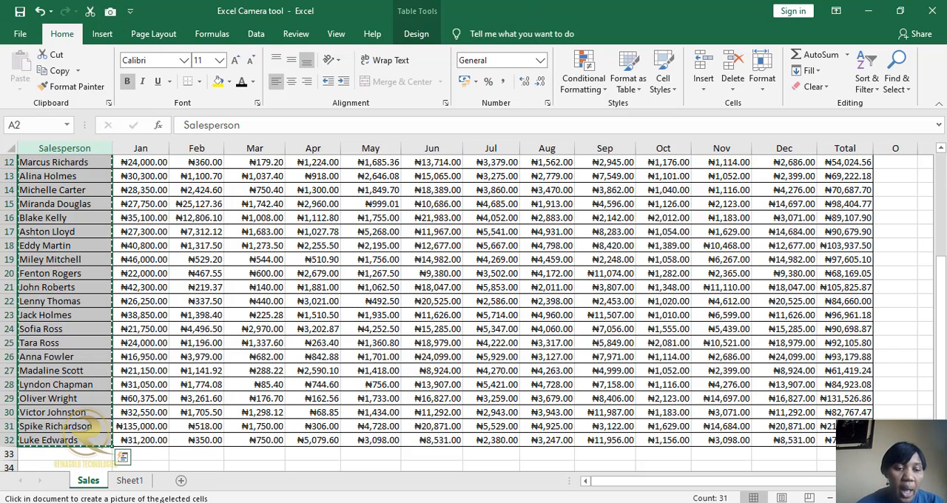
{"action": "left_click", "coordinate": [134, 485]}
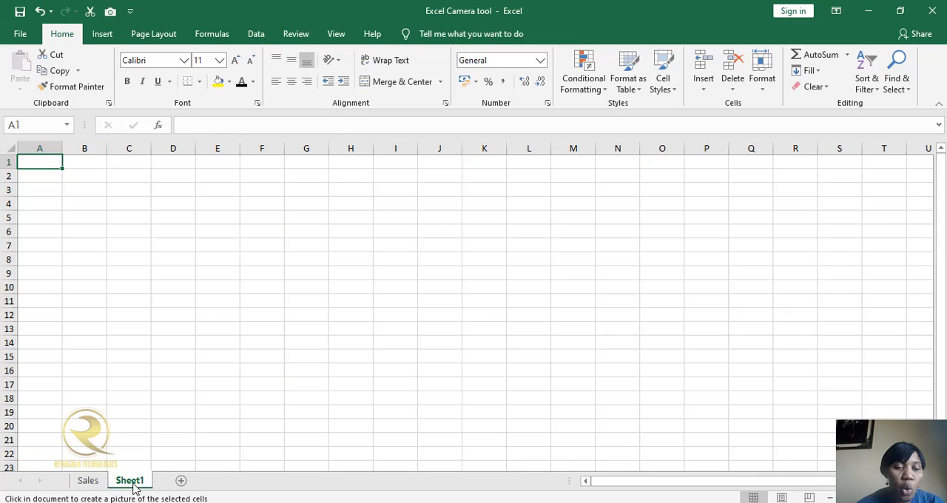
{"action": "left_click", "coordinate": [33, 176]}
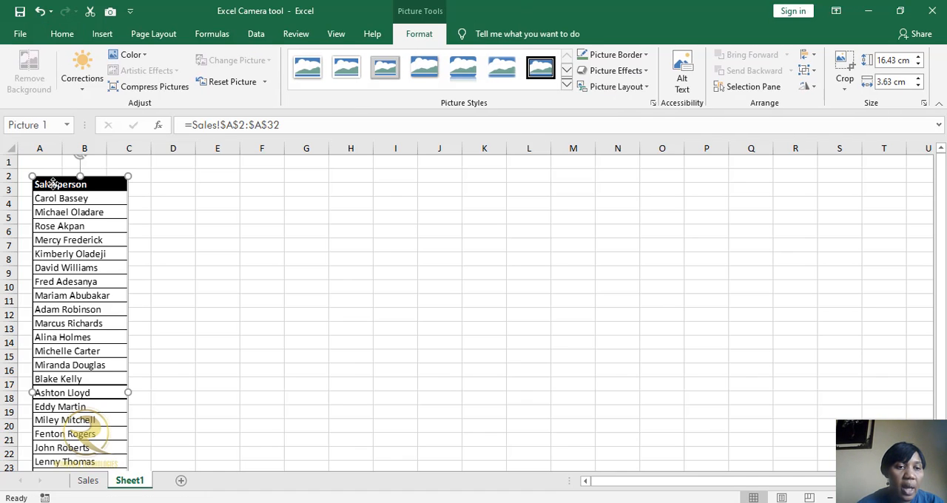
{"action": "left_click_drag", "start_coordinate": [54, 184], "coordinate": [43, 165]}
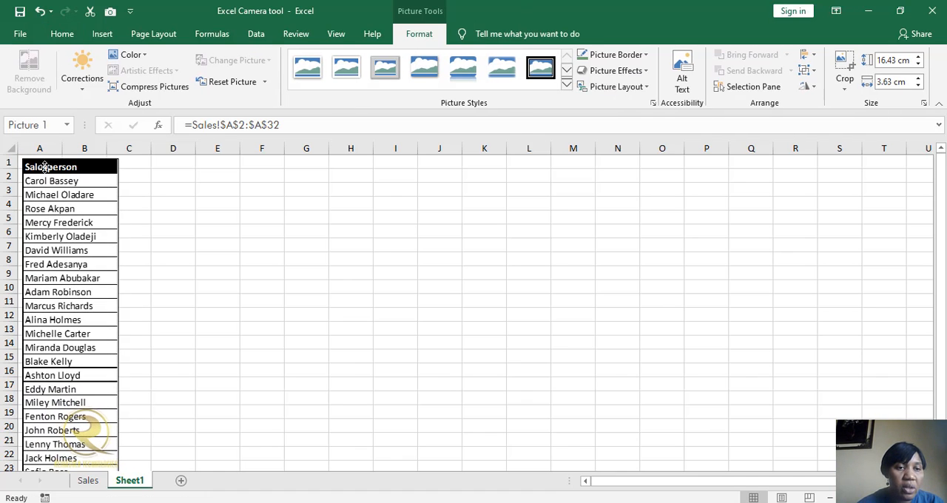
Capture the Feb and Mar columns C2:D32 of Sales with the Camera tool and place the linked picture on Sheet1 near D1.
{"action": "left_click", "coordinate": [88, 479]}
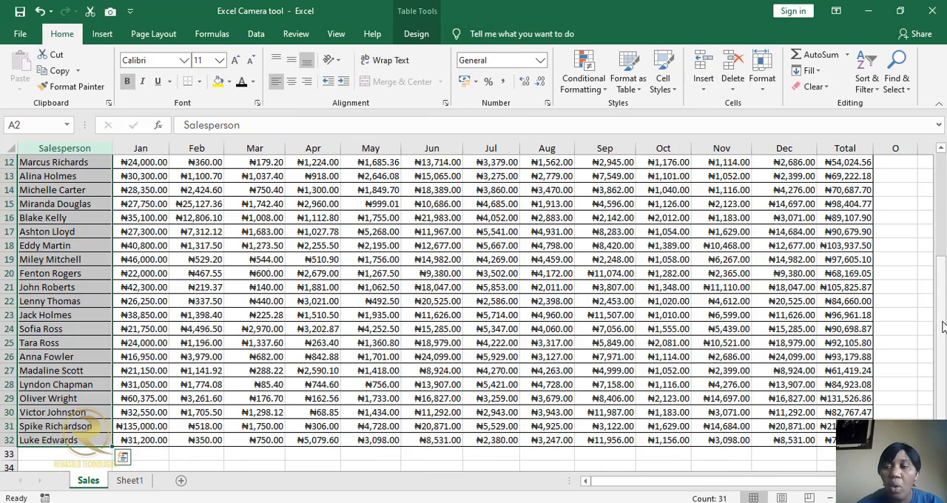
{"action": "left_click_drag", "start_coordinate": [943, 328], "coordinate": [942, 222]}
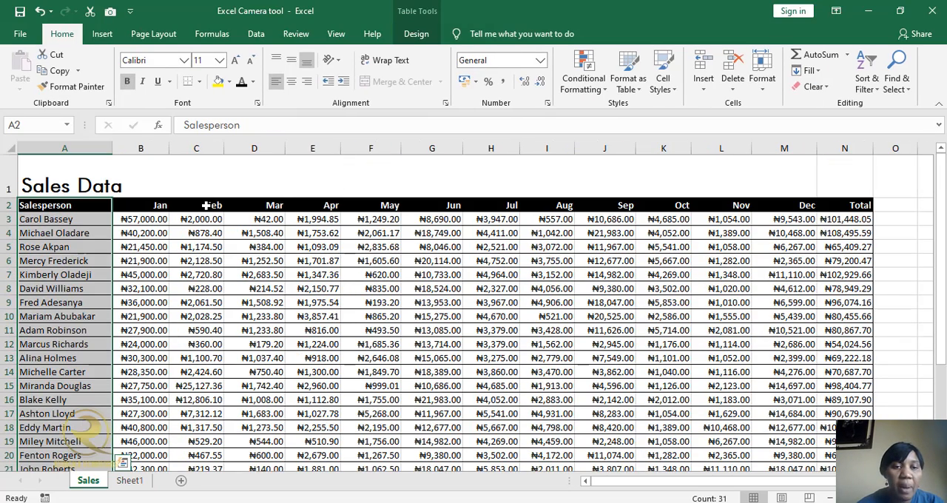
{"action": "left_click_drag", "start_coordinate": [211, 205], "coordinate": [267, 437]}
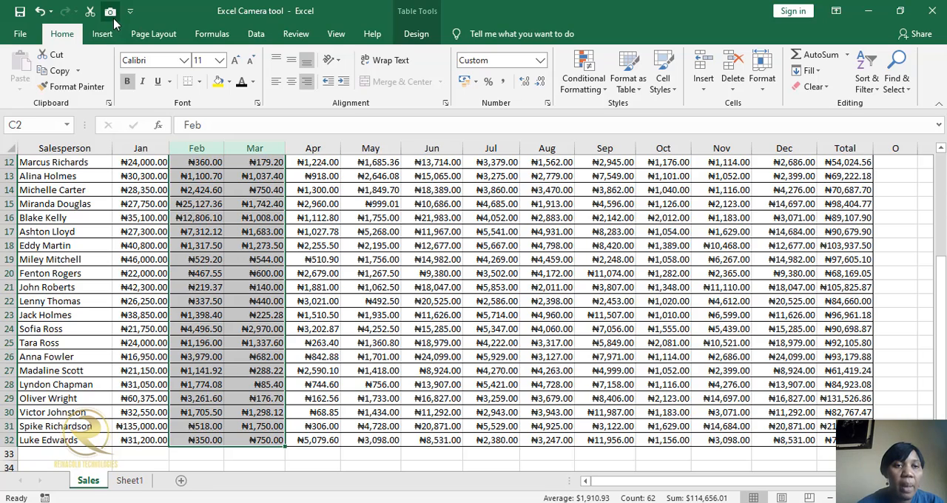
{"action": "left_click", "coordinate": [110, 11]}
{"action": "left_click", "coordinate": [129, 480]}
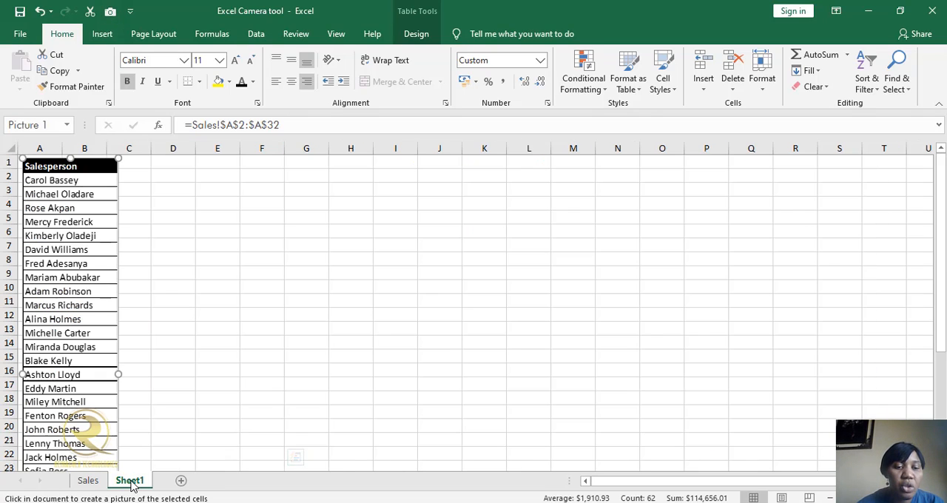
{"action": "left_click", "coordinate": [168, 163]}
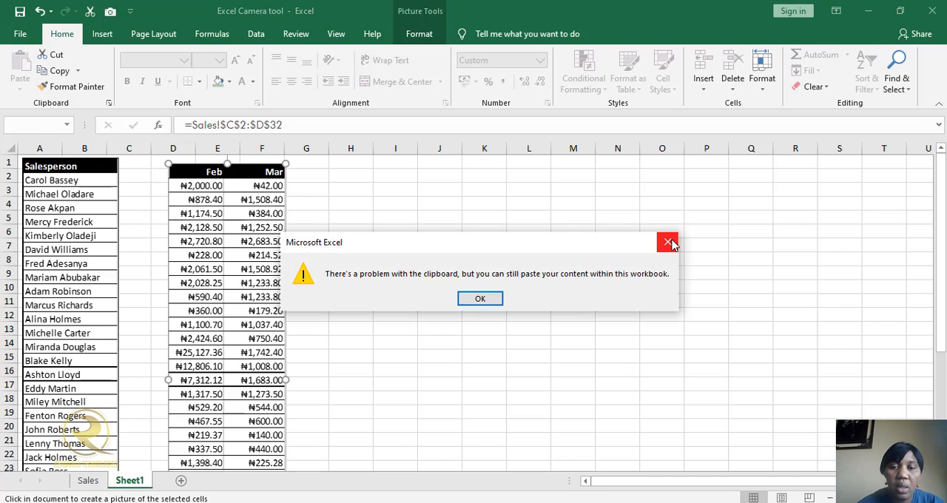
{"action": "left_click", "coordinate": [668, 242]}
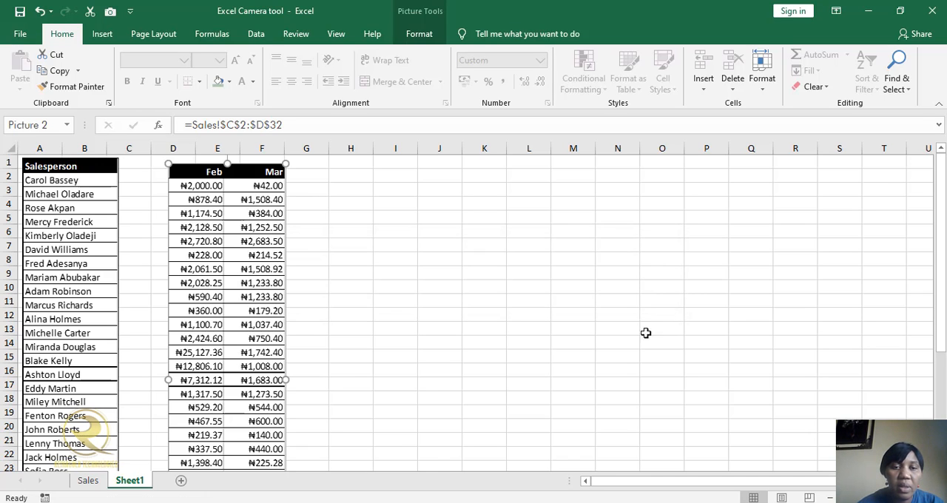
Capture the Total column N2:N32 of Sales with the Camera tool and place the linked picture on Sheet1 near H2.
{"action": "left_click", "coordinate": [88, 480]}
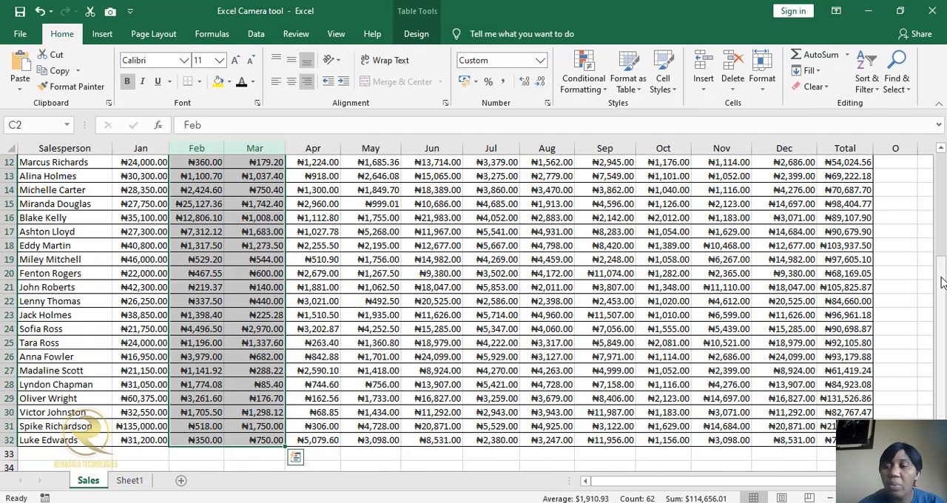
{"action": "left_click_drag", "start_coordinate": [942, 282], "coordinate": [942, 178]}
{"action": "left_click_drag", "start_coordinate": [845, 205], "coordinate": [844, 261]}
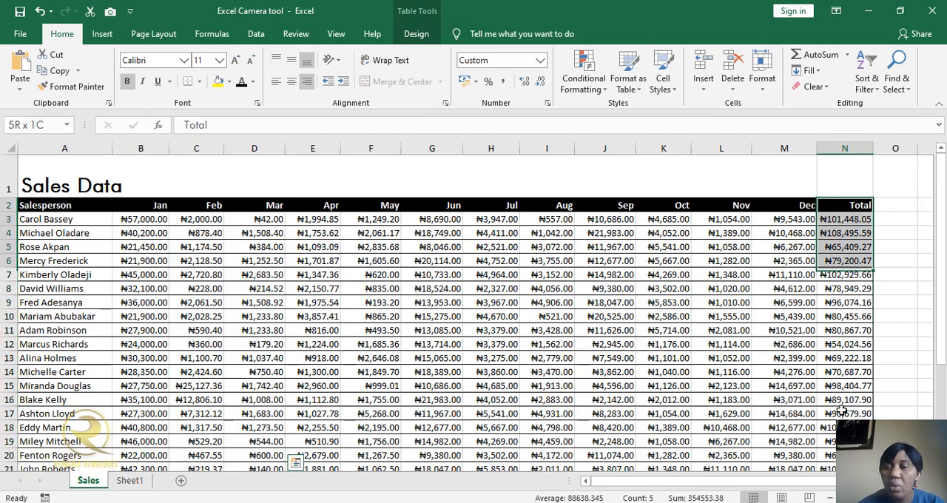
{"action": "left_click_drag", "start_coordinate": [842, 412], "coordinate": [842, 399]}
{"action": "left_click", "coordinate": [880, 344]}
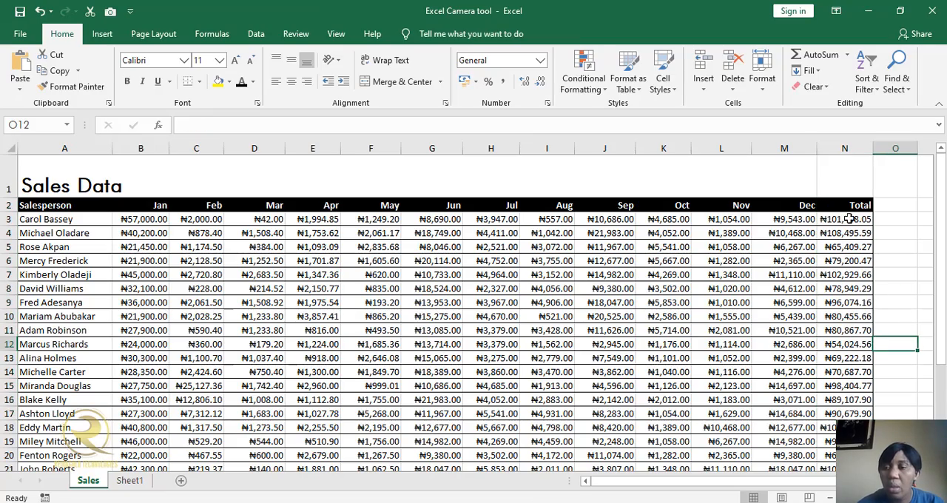
{"action": "left_click_drag", "start_coordinate": [844, 205], "coordinate": [845, 441]}
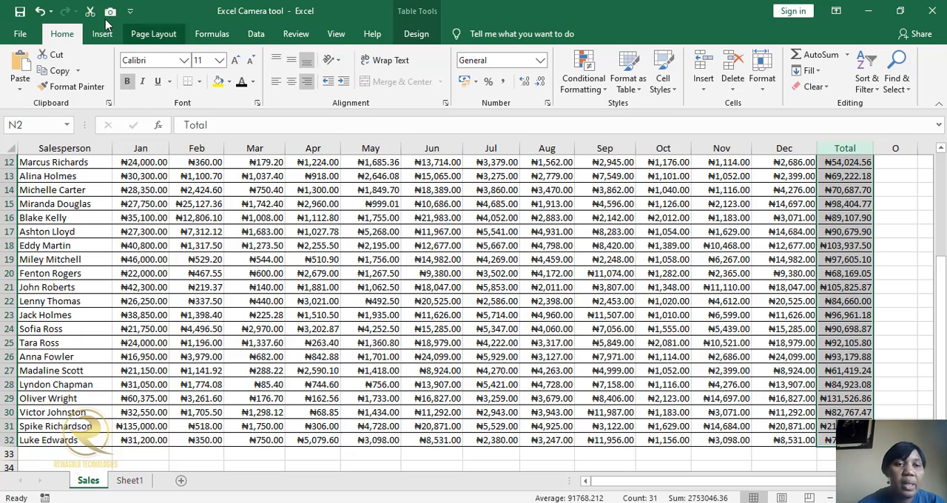
{"action": "left_click", "coordinate": [109, 11]}
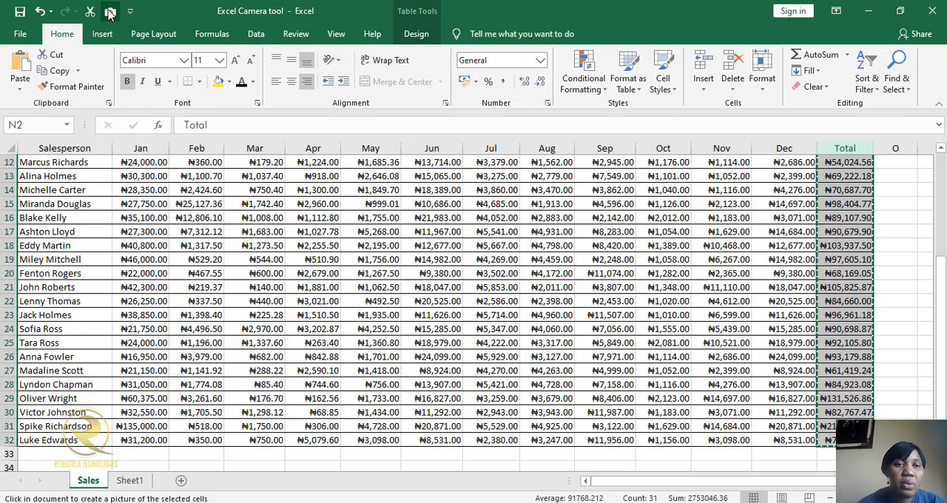
{"action": "left_click", "coordinate": [136, 484]}
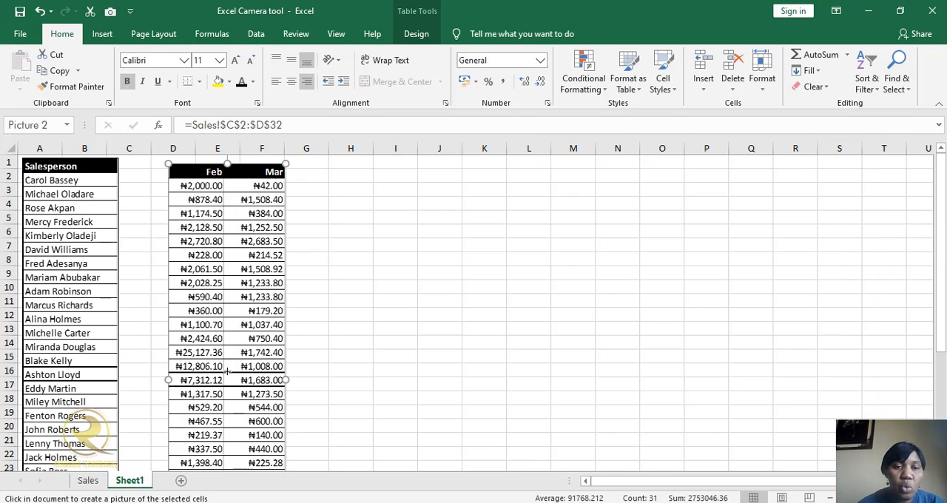
{"action": "left_click", "coordinate": [351, 173]}
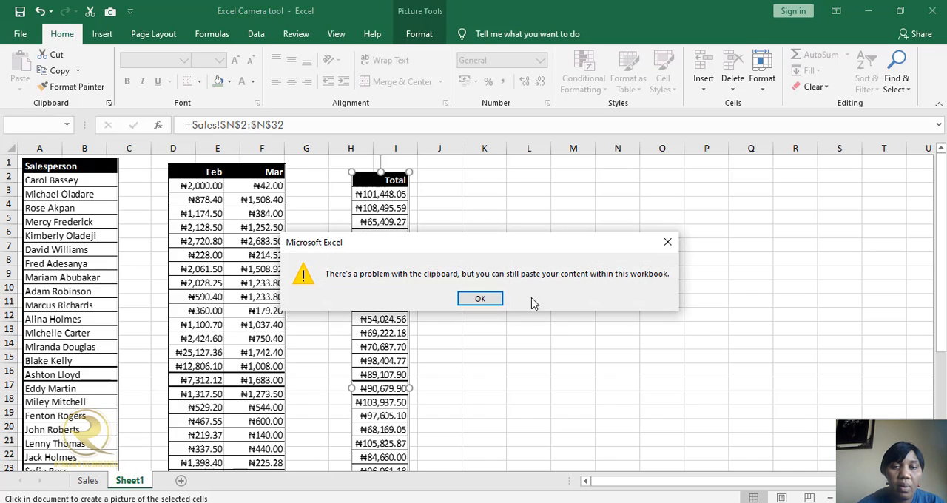
{"action": "left_click", "coordinate": [487, 298]}
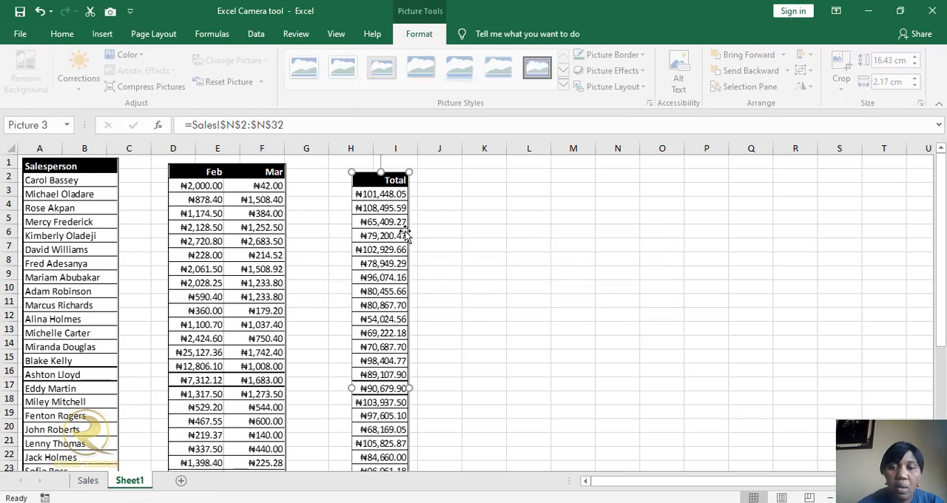
Move the Feb–Mar and Total pictures closer to the Salesperson picture and line up their header rows in row 1.
{"action": "left_click_drag", "start_coordinate": [368, 180], "coordinate": [344, 171]}
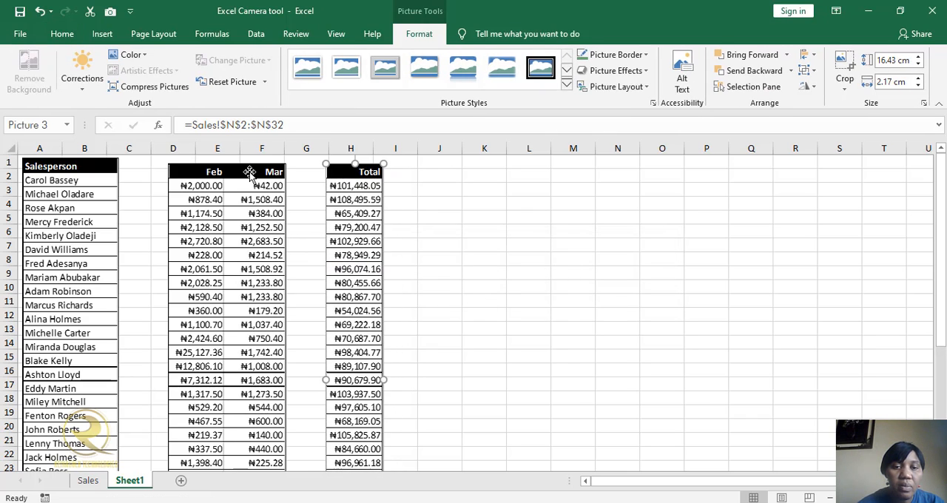
{"action": "left_click_drag", "start_coordinate": [249, 170], "coordinate": [214, 166]}
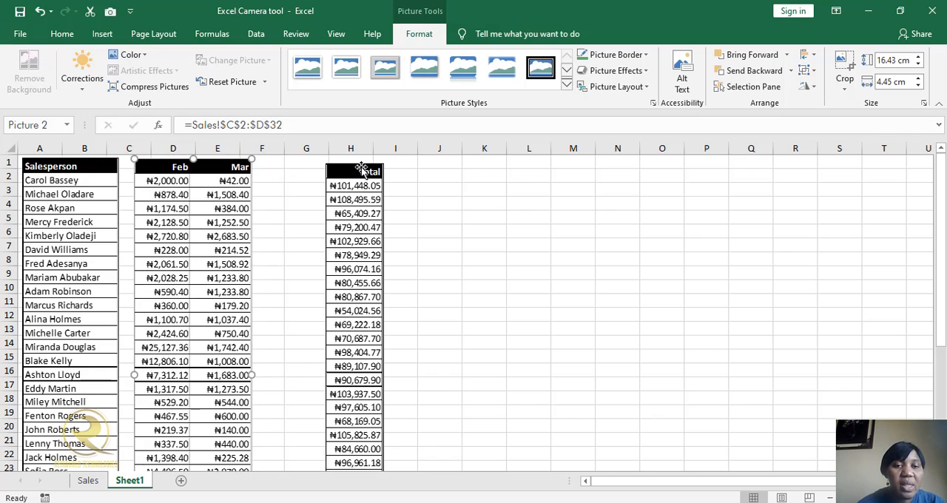
{"action": "left_click_drag", "start_coordinate": [355, 171], "coordinate": [311, 166]}
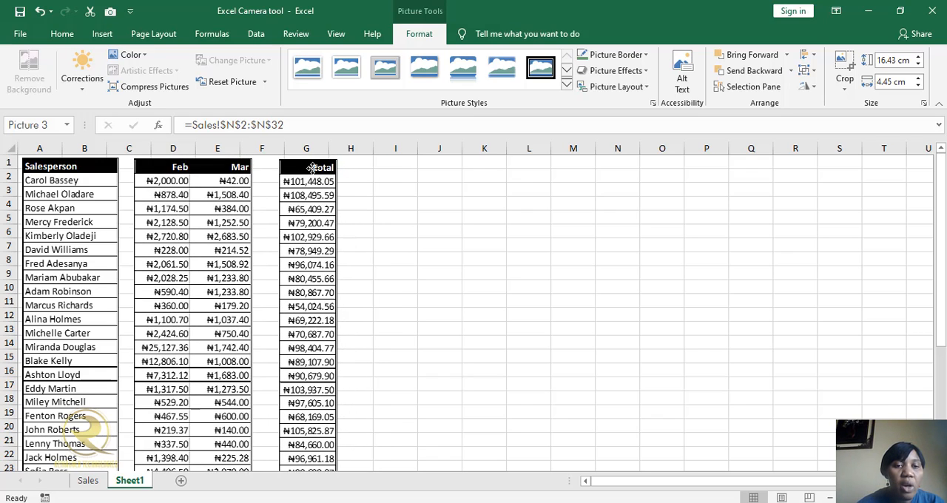
{"action": "left_click", "coordinate": [214, 167]}
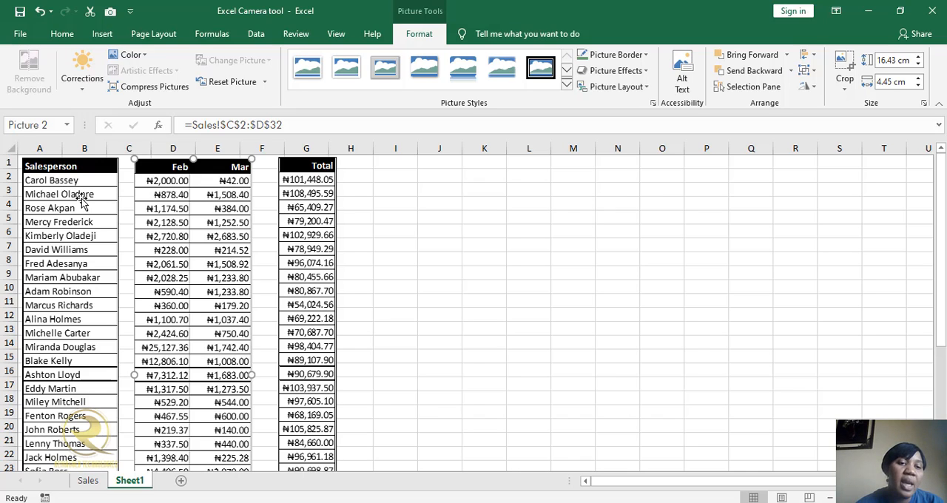
Replace the first name of the salesperson in cell A3 of Sales and check the linked Salesperson picture on Sheet1.
{"action": "left_click", "coordinate": [87, 481]}
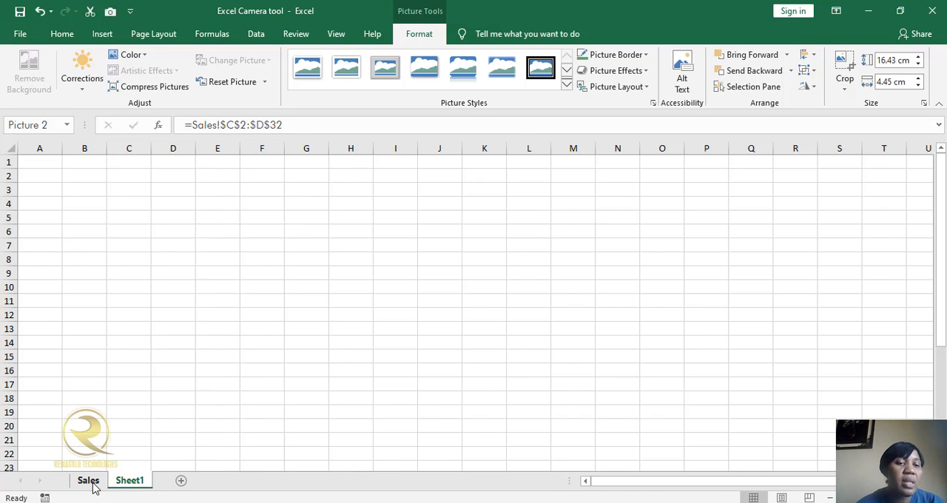
{"action": "left_click_drag", "start_coordinate": [940, 355], "coordinate": [940, 250]}
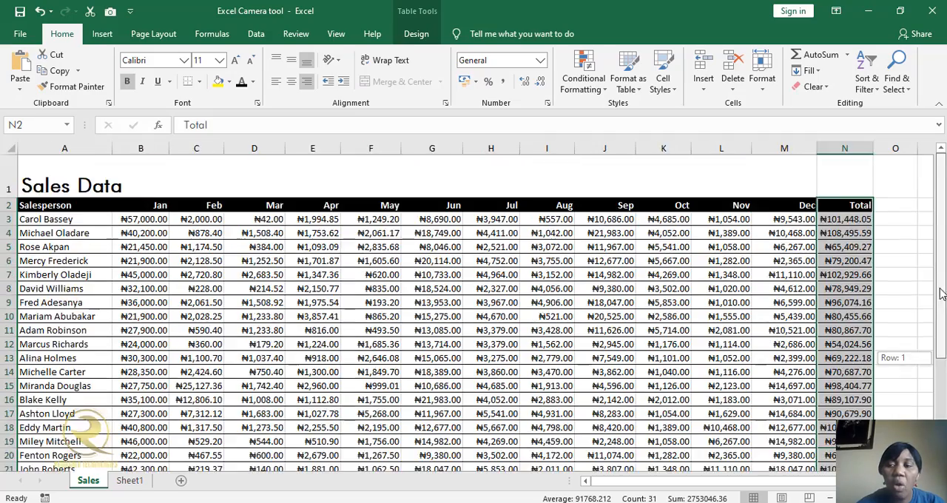
{"action": "double_click", "coordinate": [42, 219]}
{"action": "left_click_drag", "start_coordinate": [42, 219], "coordinate": [5, 219]}
{"action": "type", "text": "Fred"}
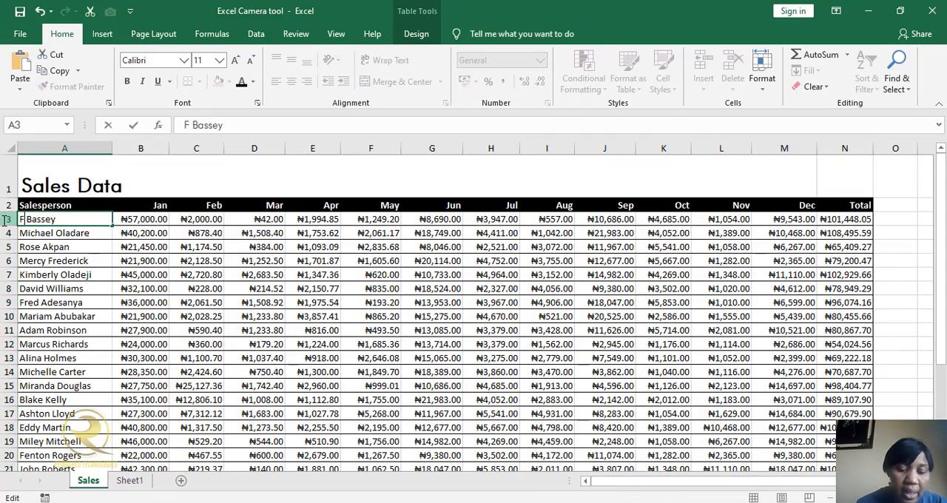
{"action": "left_click", "coordinate": [138, 481]}
{"action": "left_click", "coordinate": [133, 481]}
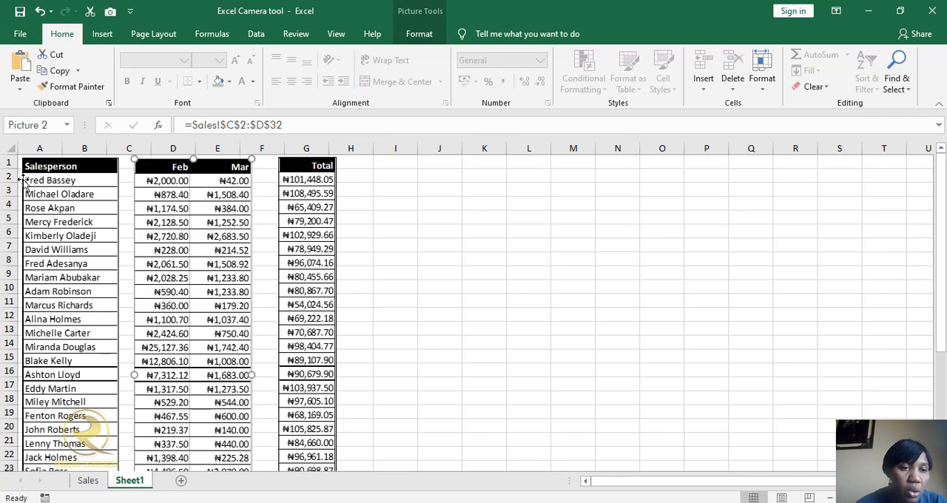
Set the Feb value in cell C3 of Sales to 5000 and compare the linked pictures on Sheet1 with the source data.
{"action": "left_click", "coordinate": [88, 480]}
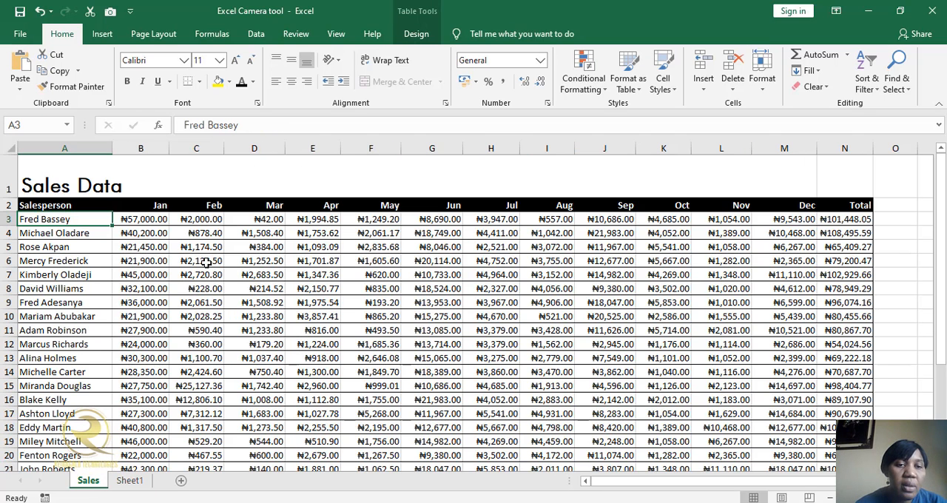
{"action": "left_click", "coordinate": [212, 220]}
{"action": "type", "text": "5000"}
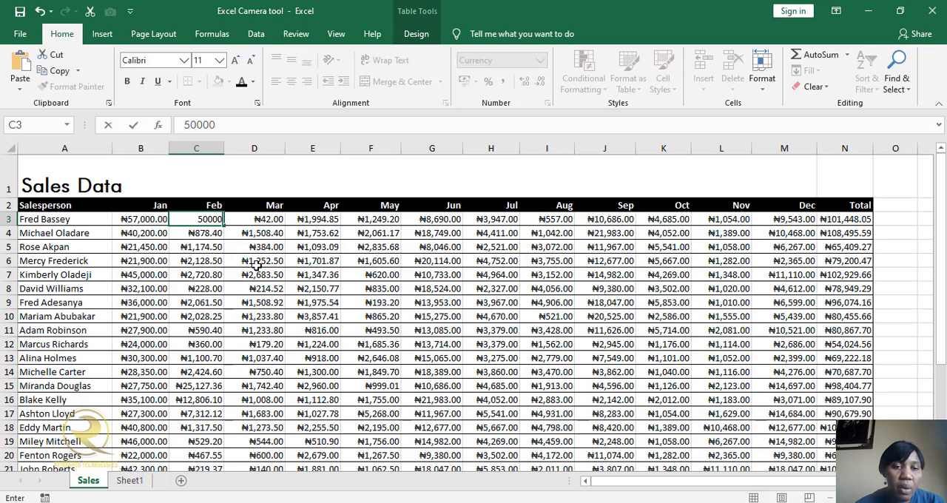
{"action": "left_click", "coordinate": [132, 482]}
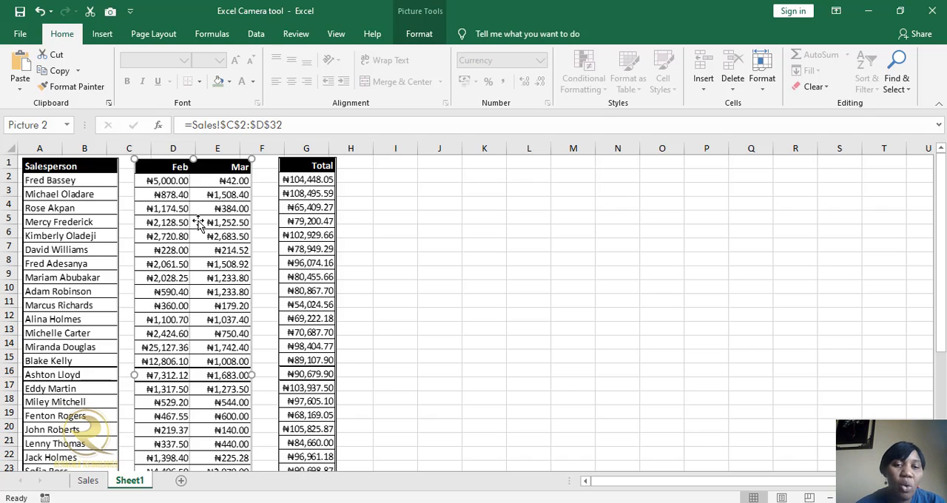
{"action": "left_click", "coordinate": [88, 481]}
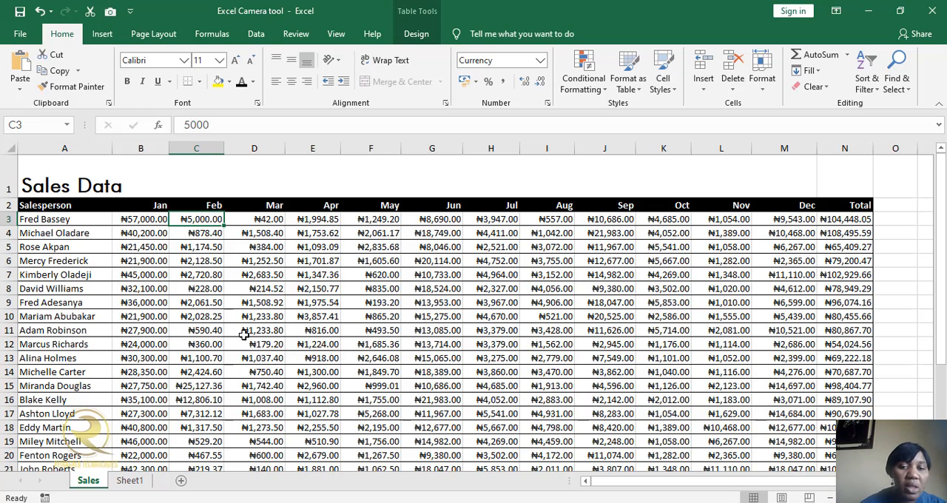
{"action": "left_click", "coordinate": [130, 481]}
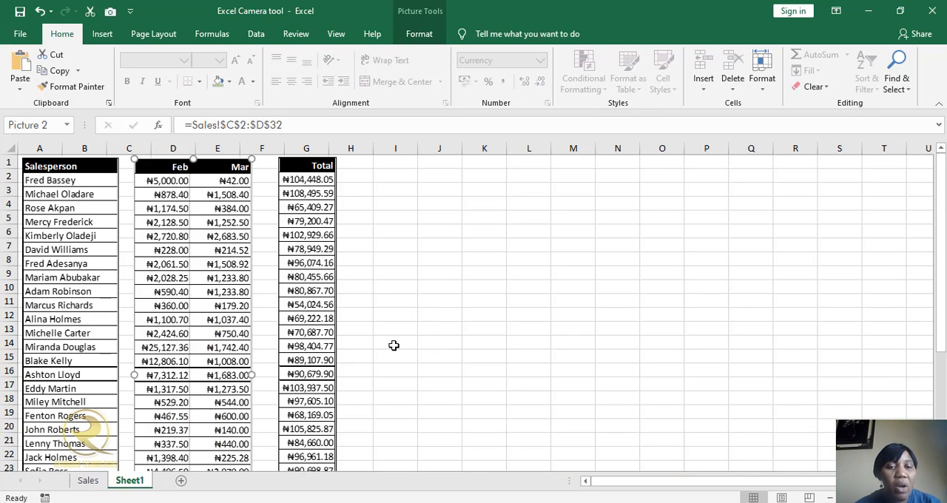